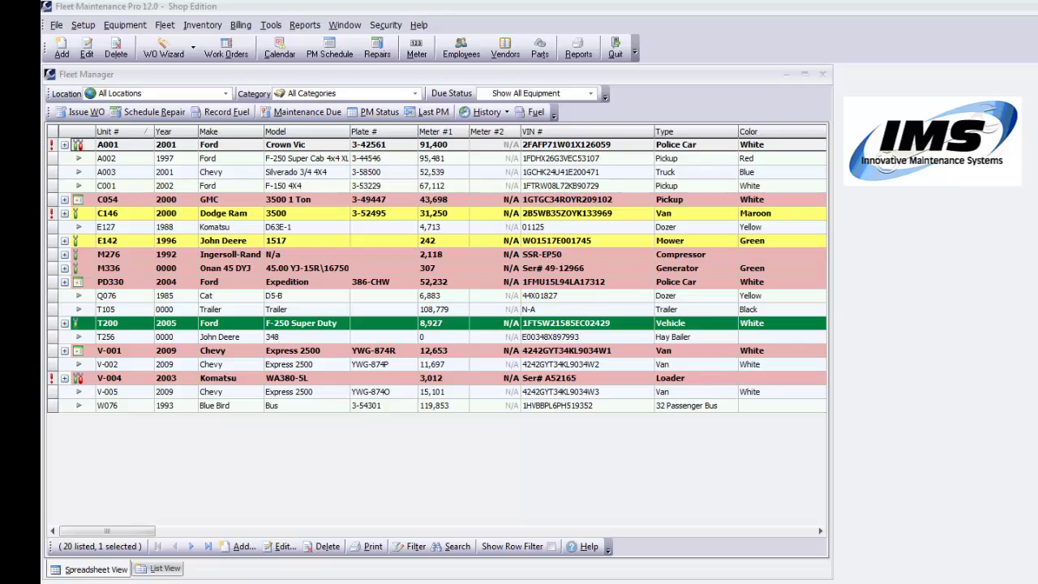
Start a new fuel entry for unit A001, the 2001 Crown Vic.
{"action": "left_click", "coordinate": [253, 116]}
{"action": "left_click", "coordinate": [254, 116]}
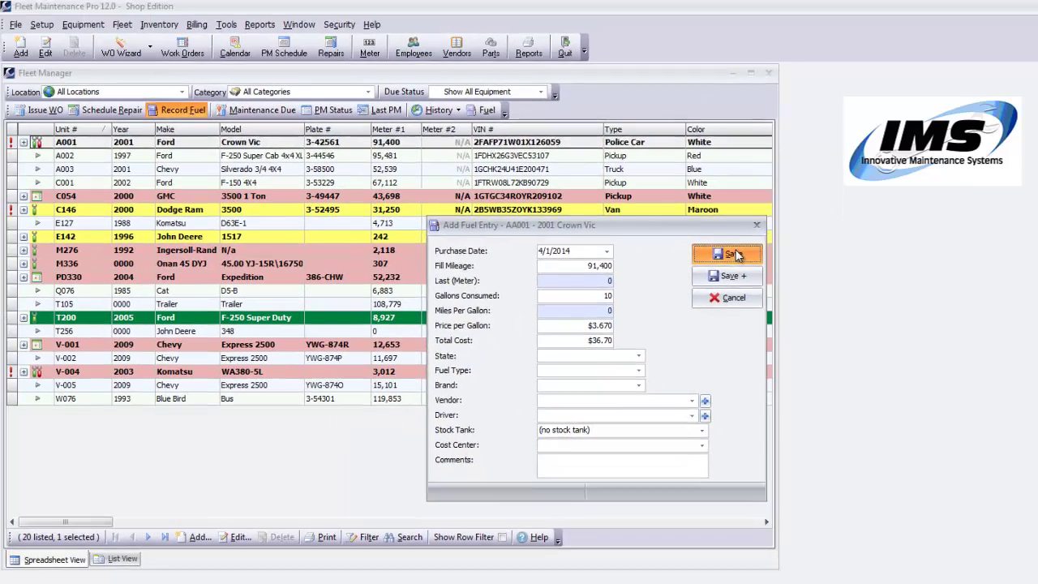
Save the A001 fuel entry of 10 gallons totalling $36.70 on 4/1/2014.
{"action": "left_click", "coordinate": [730, 255]}
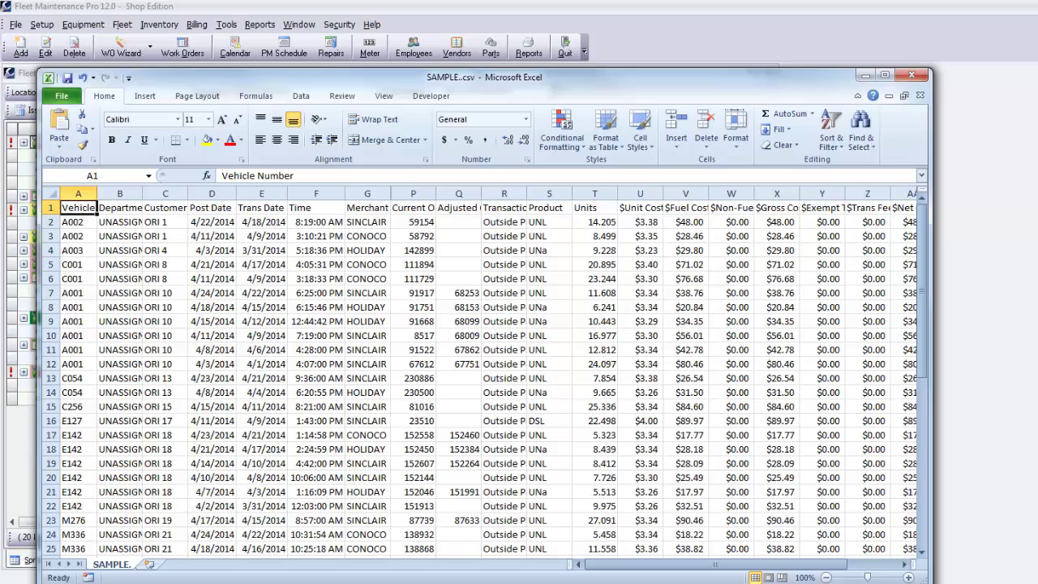
Minimize Excel and run the Fuel Import Utility on SAMPLE.csv.
{"action": "left_click", "coordinate": [866, 75]}
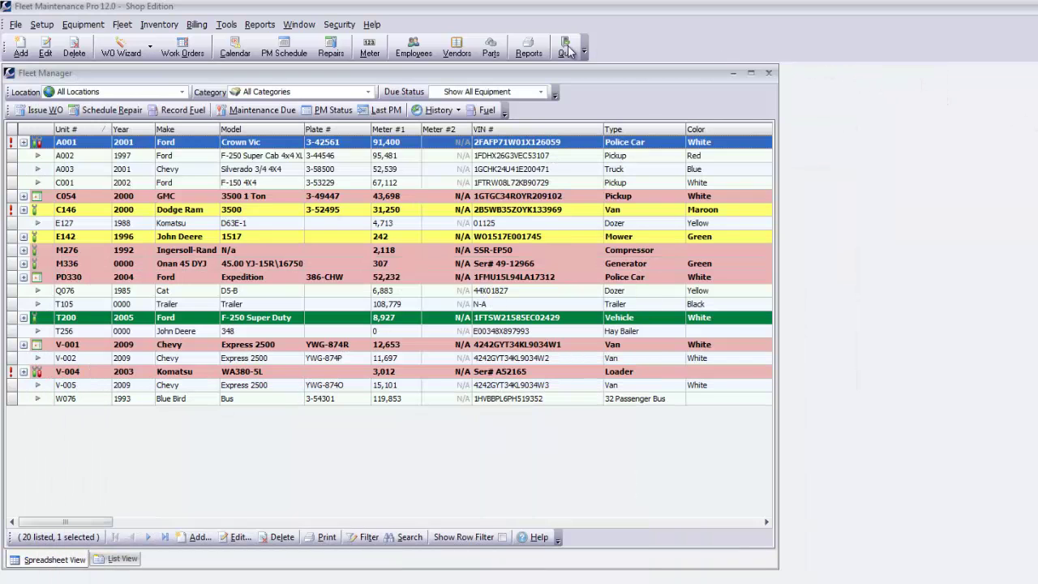
{"action": "left_click", "coordinate": [226, 24]}
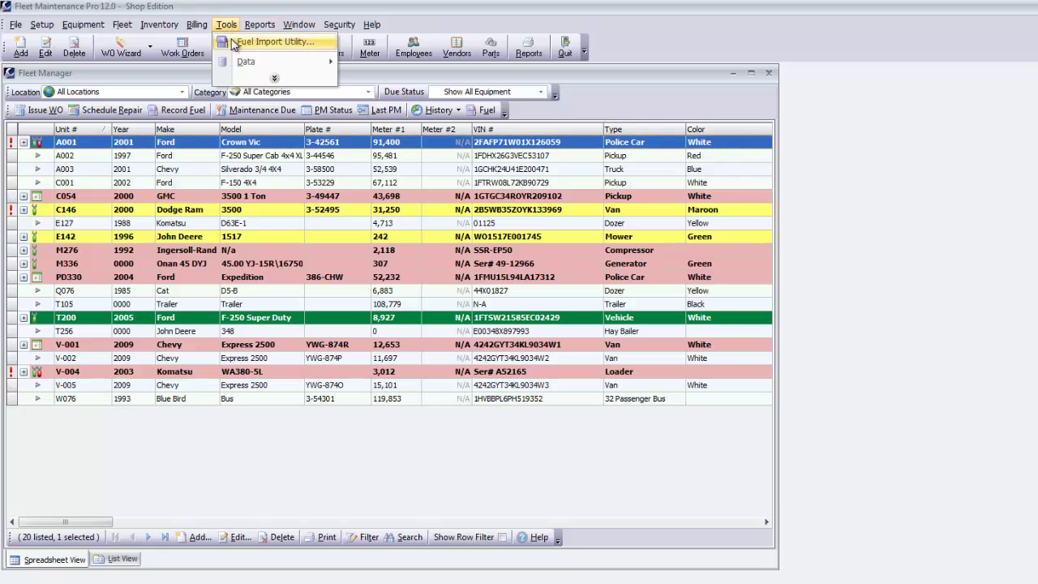
{"action": "left_click", "coordinate": [234, 42]}
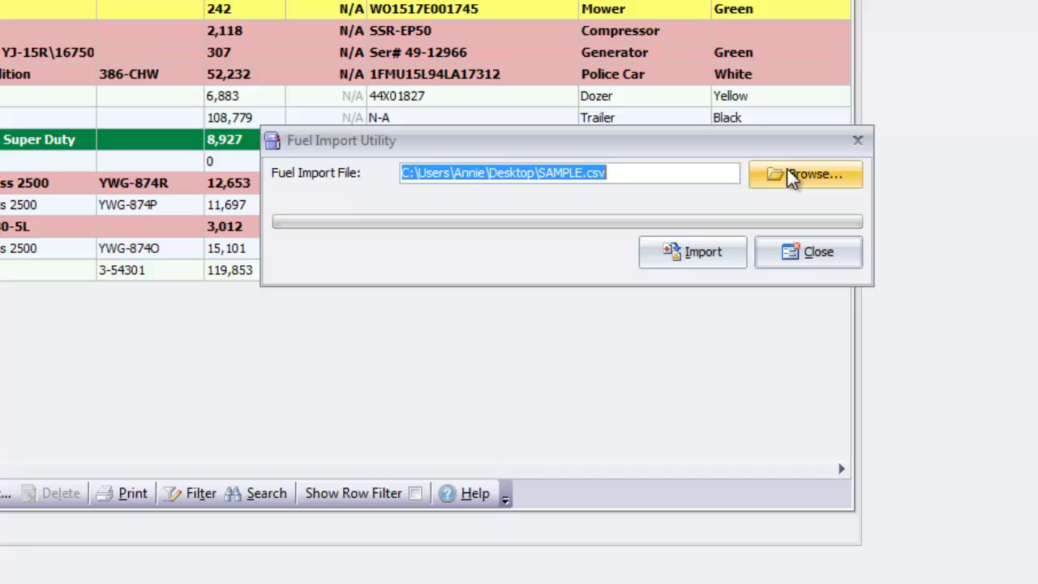
{"action": "left_click", "coordinate": [697, 252]}
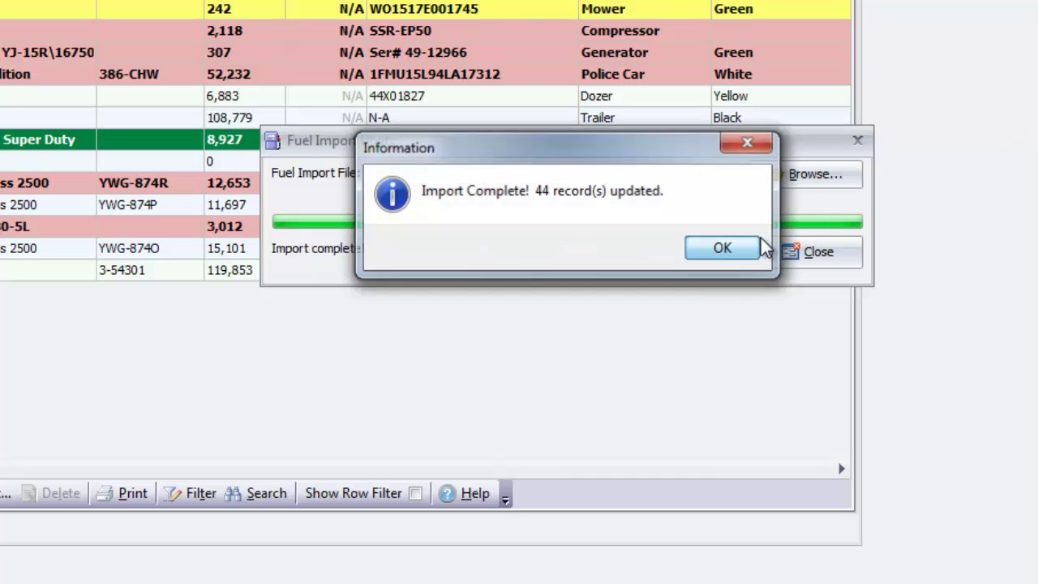
Dismiss the 44-records Import Complete message and close the Fuel Import Utility.
{"action": "left_click", "coordinate": [744, 248]}
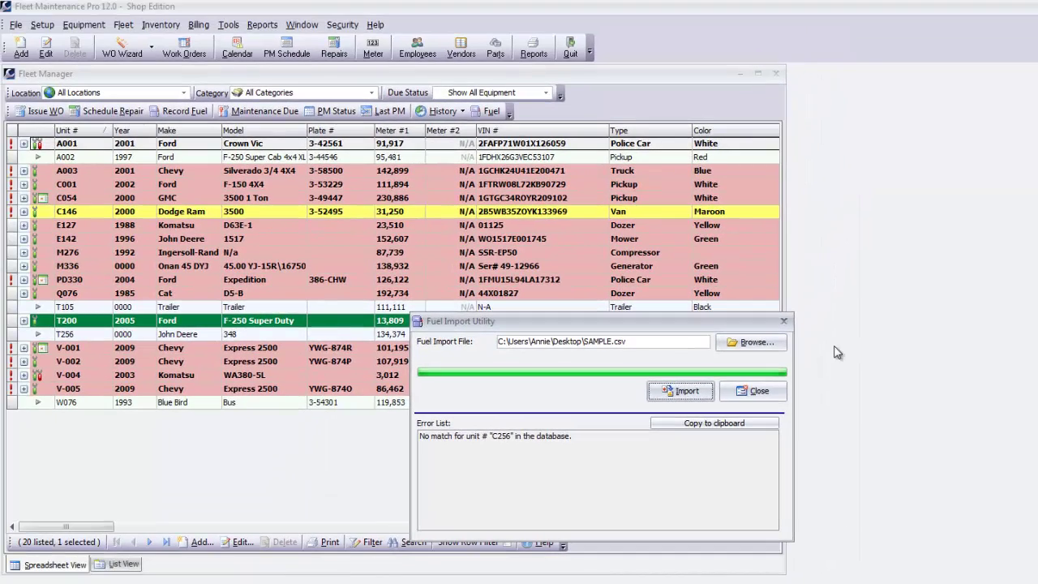
{"action": "left_click", "coordinate": [784, 322]}
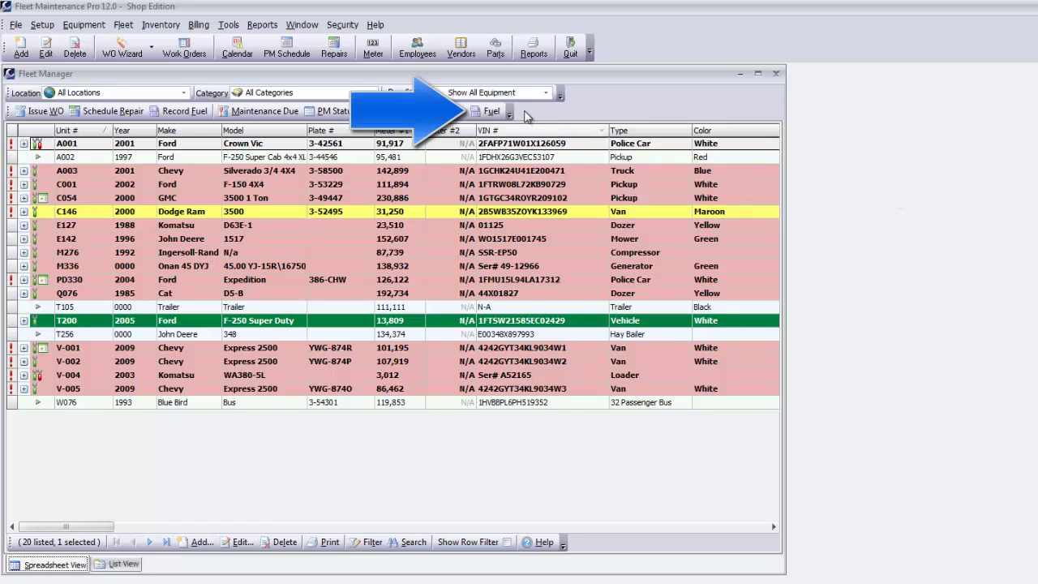
{"action": "left_click", "coordinate": [490, 111]}
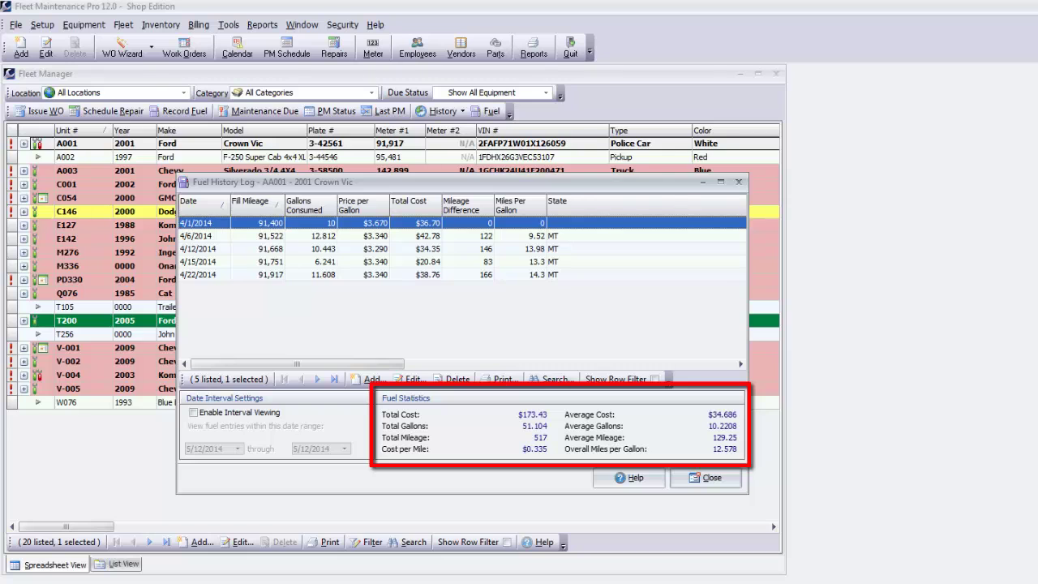
{"action": "left_click", "coordinate": [706, 478]}
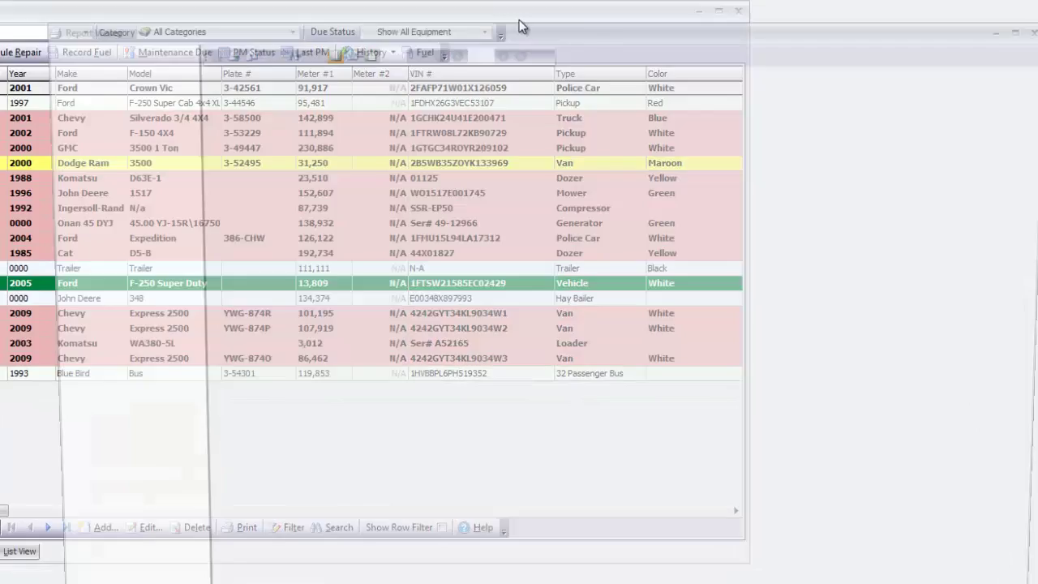
Open the Fuel Transaction History report at 100% zoom and switch to the Summary version.
{"action": "left_click", "coordinate": [509, 30]}
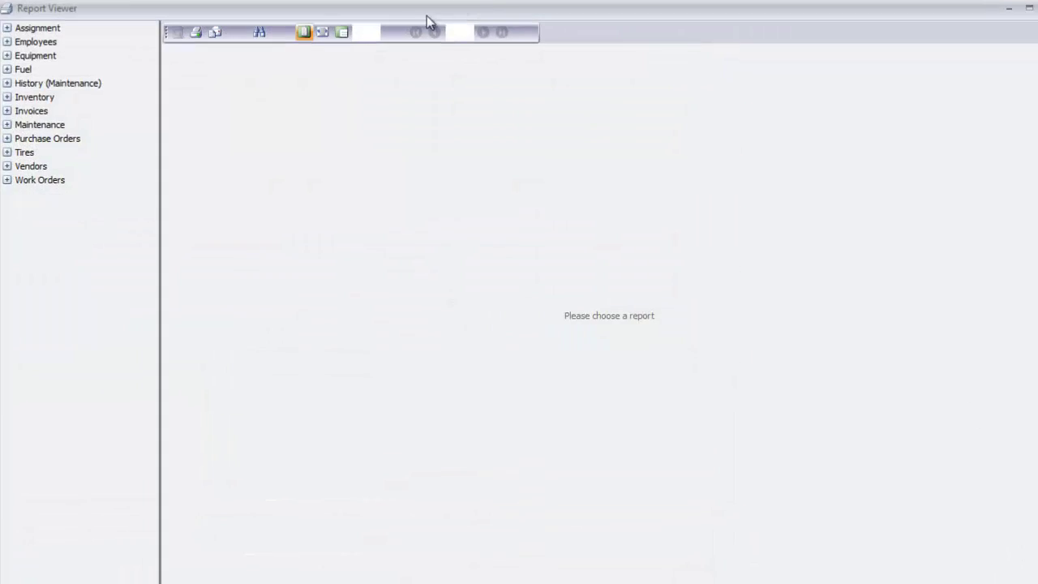
{"action": "left_click", "coordinate": [7, 69]}
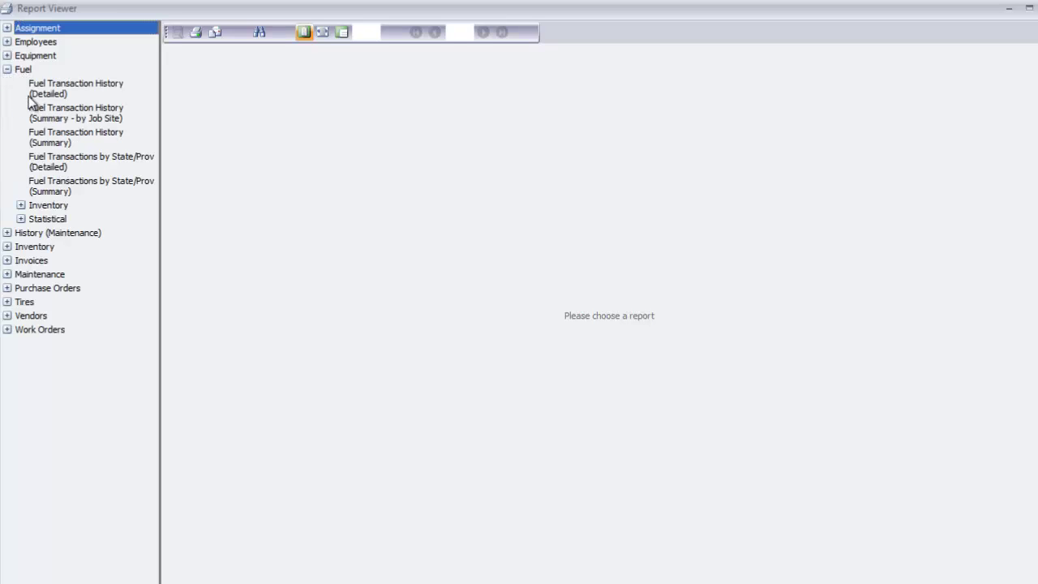
{"action": "left_click", "coordinate": [79, 85]}
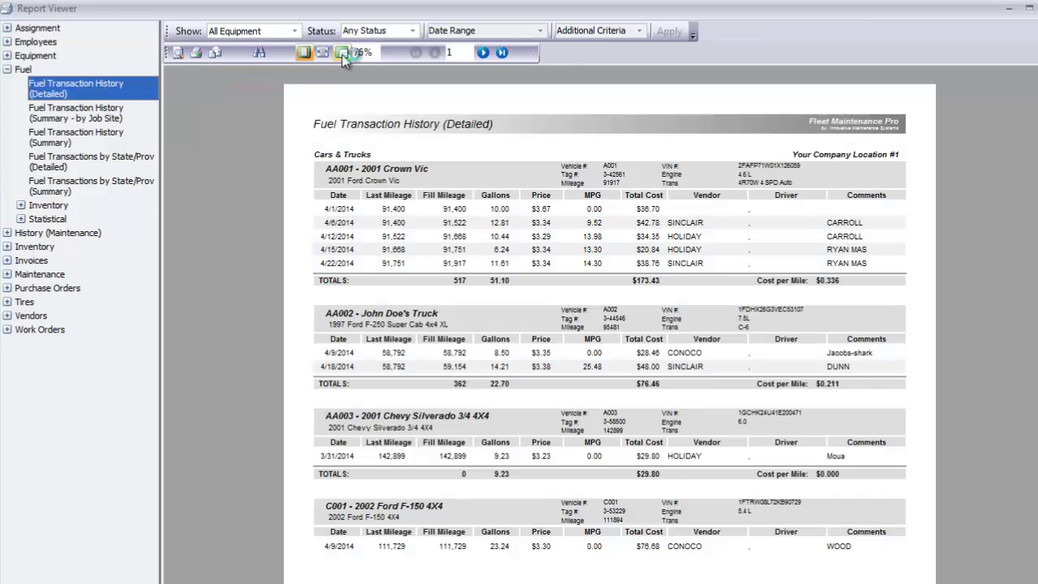
{"action": "left_click", "coordinate": [343, 54]}
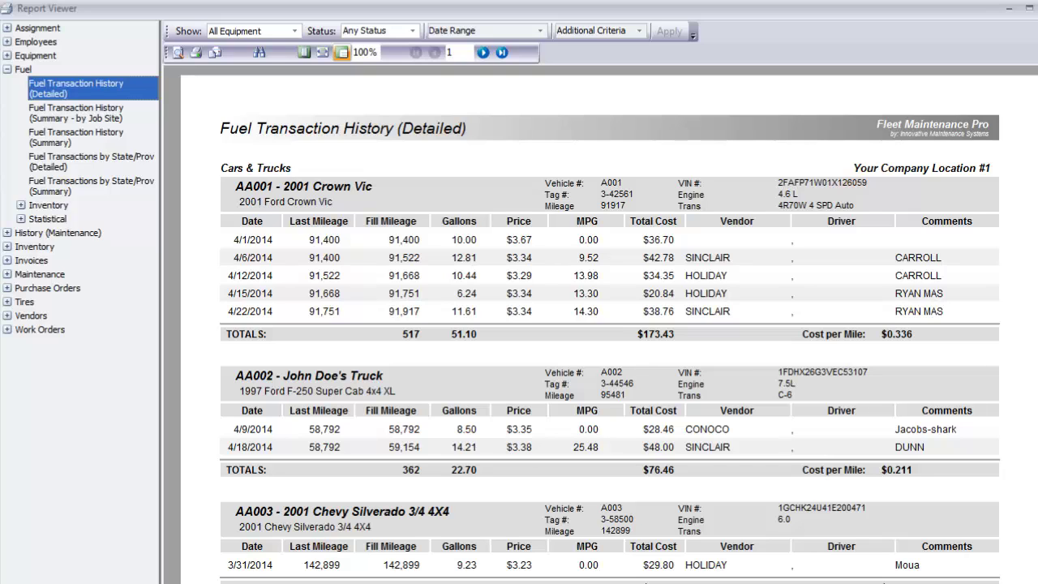
{"action": "key", "text": "Down"}
{"action": "key", "text": "Down"}
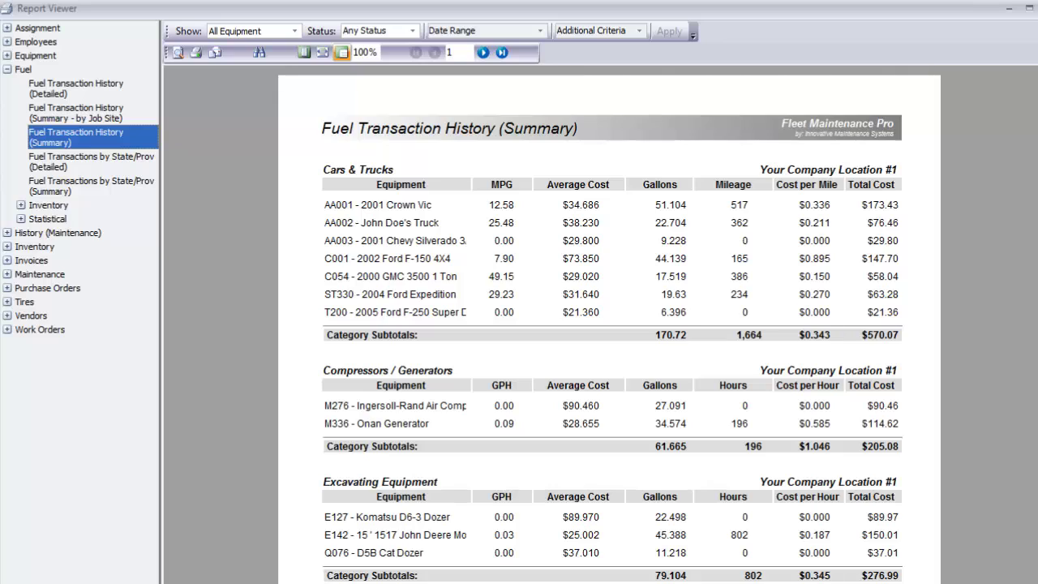
{"action": "left_click", "coordinate": [540, 32]}
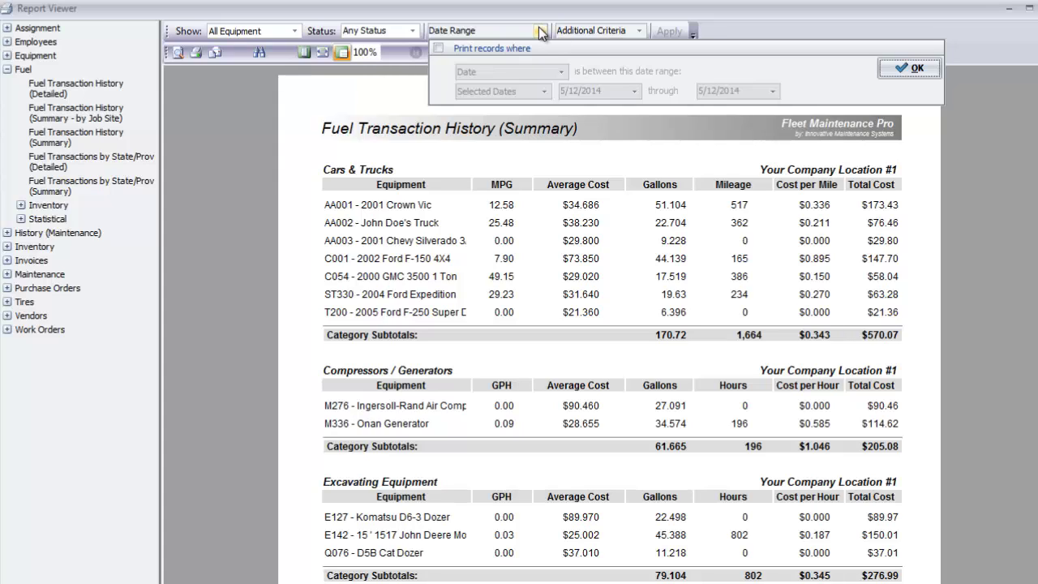
{"action": "left_click", "coordinate": [910, 69]}
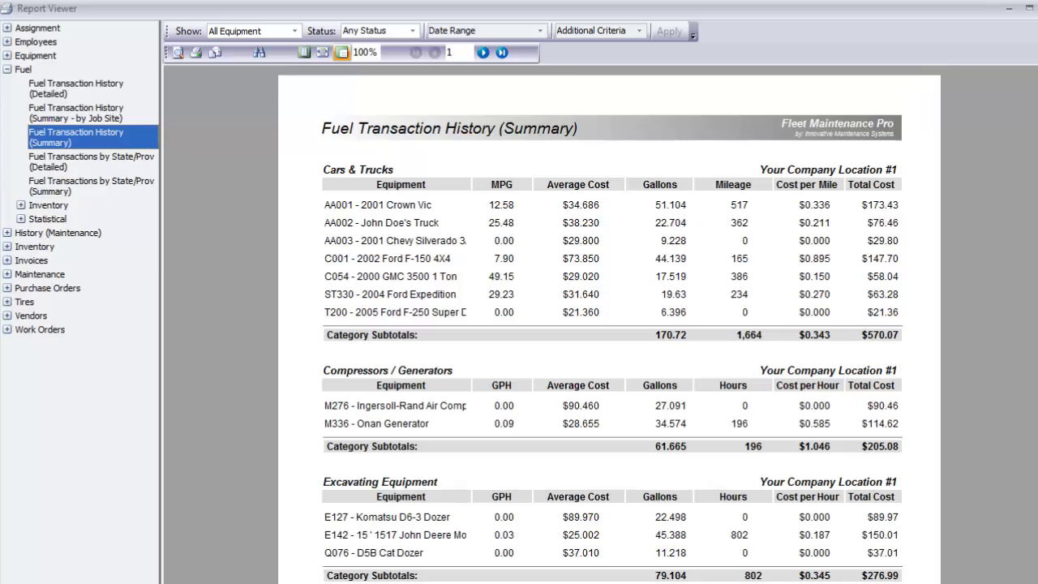